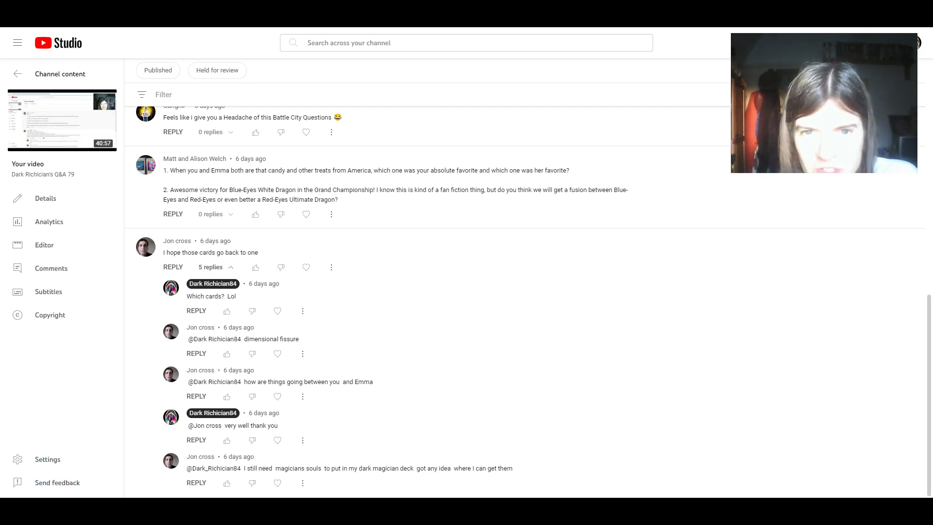
{"action": "scroll", "coordinate": [467, 292], "scroll_direction": "up", "scroll_amount": 5}
{"action": "scroll", "coordinate": [467, 291], "scroll_direction": "up", "scroll_amount": 5}
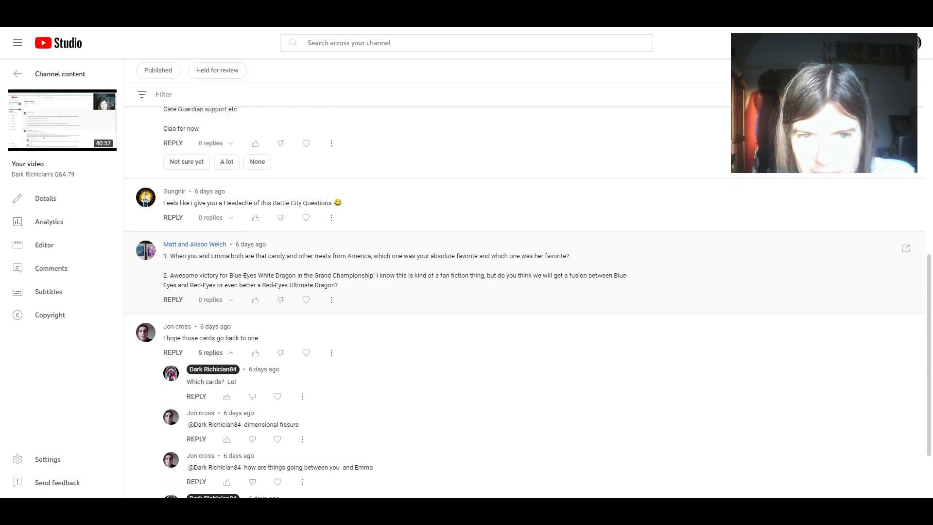
{"action": "scroll", "coordinate": [467, 291], "scroll_direction": "up", "scroll_amount": 5}
{"action": "scroll", "coordinate": [466, 292], "scroll_direction": "up", "scroll_amount": 1}
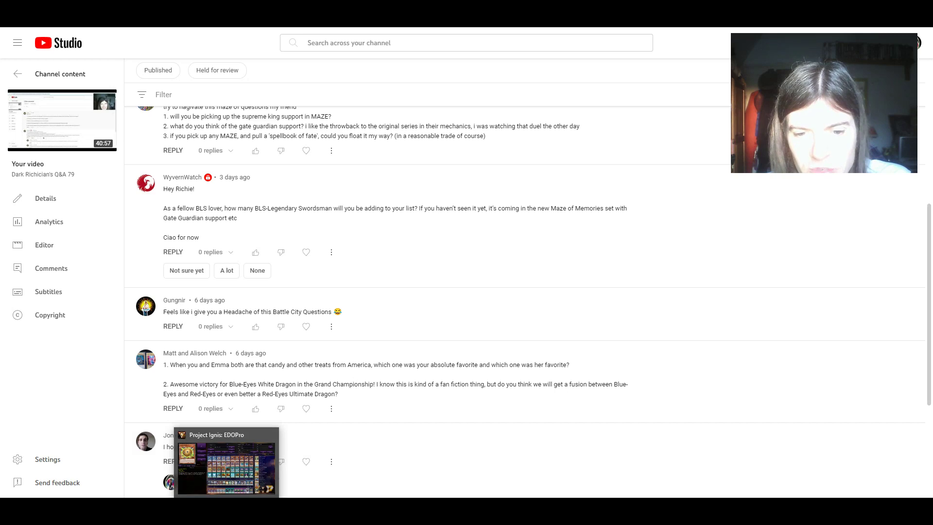
Step: Bring up EDOPro's deck editor with the Black Luster Soldier deck and its LIGHT Warrior level-4 search
{"action": "left_click", "coordinate": [226, 463]}
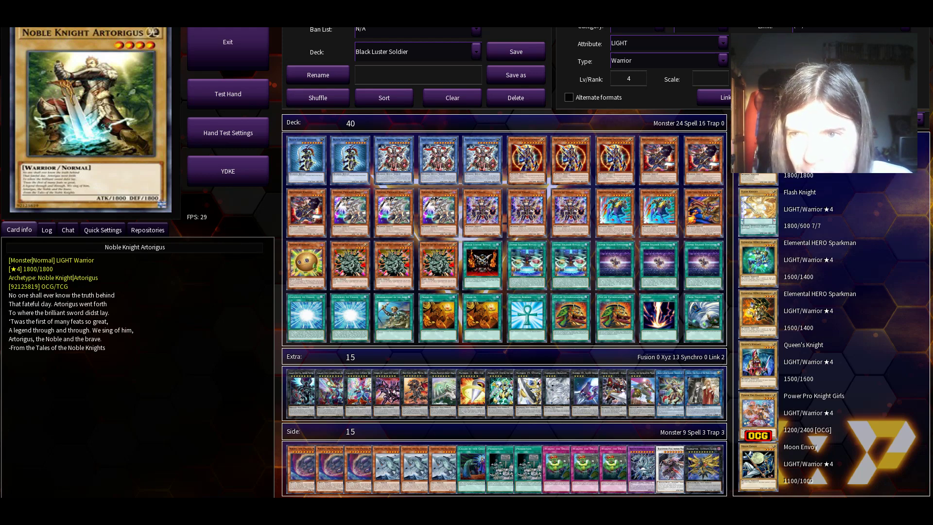
{"action": "left_click", "coordinate": [723, 43]}
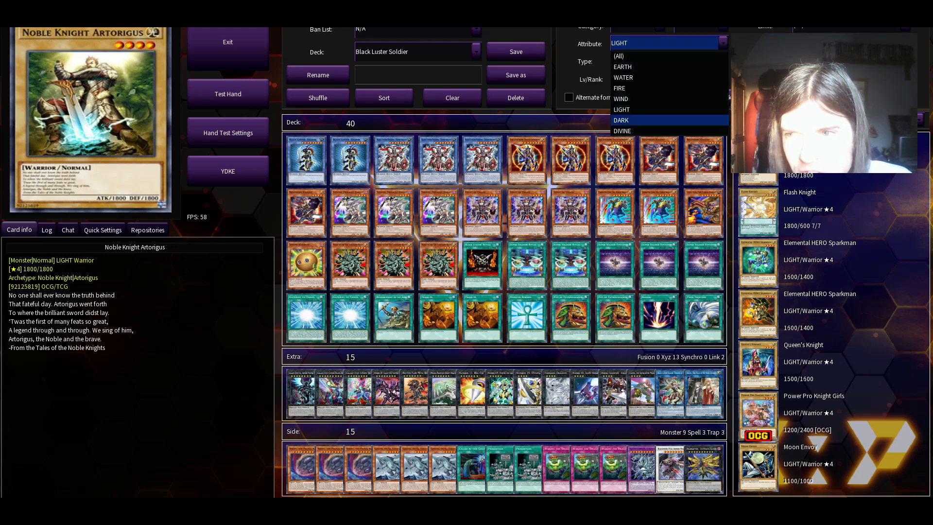
Step: Set the Attribute filter to DARK so the search lists Dark Blade and Fiend Sword
{"action": "left_click", "coordinate": [621, 120]}
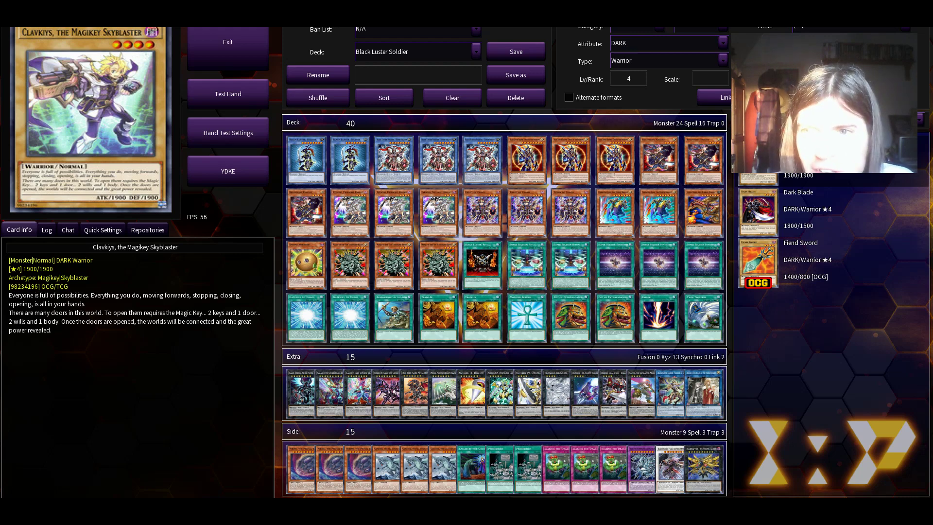
Step: Set the Attribute filter back to LIGHT for the level-4 Warrior search
{"action": "left_click", "coordinate": [667, 43]}
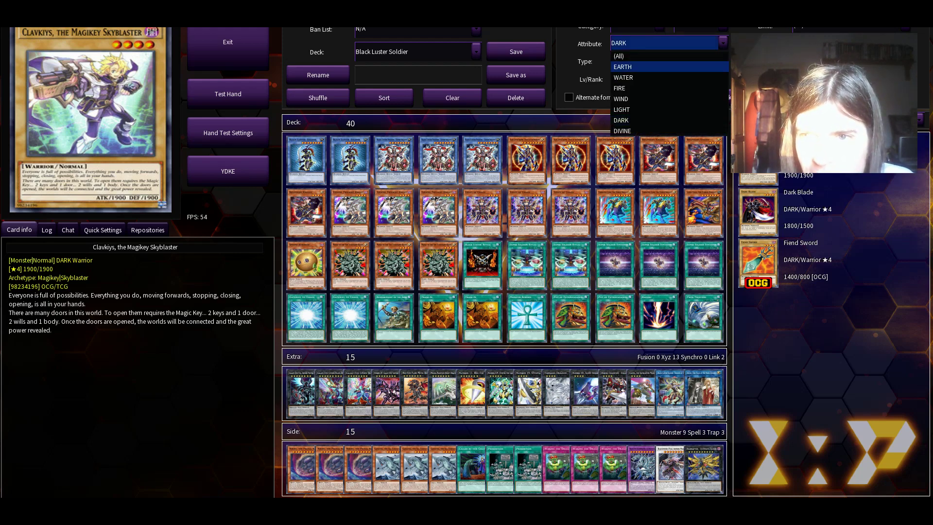
{"action": "left_click", "coordinate": [642, 109]}
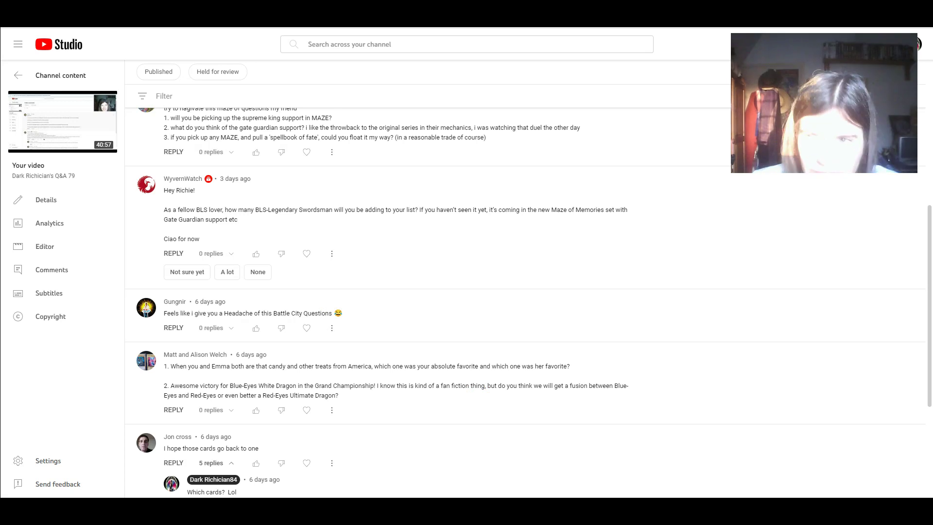
{"action": "scroll", "coordinate": [467, 291], "scroll_direction": "down", "scroll_amount": 1}
{"action": "scroll", "coordinate": [466, 292], "scroll_direction": "up", "scroll_amount": 2}
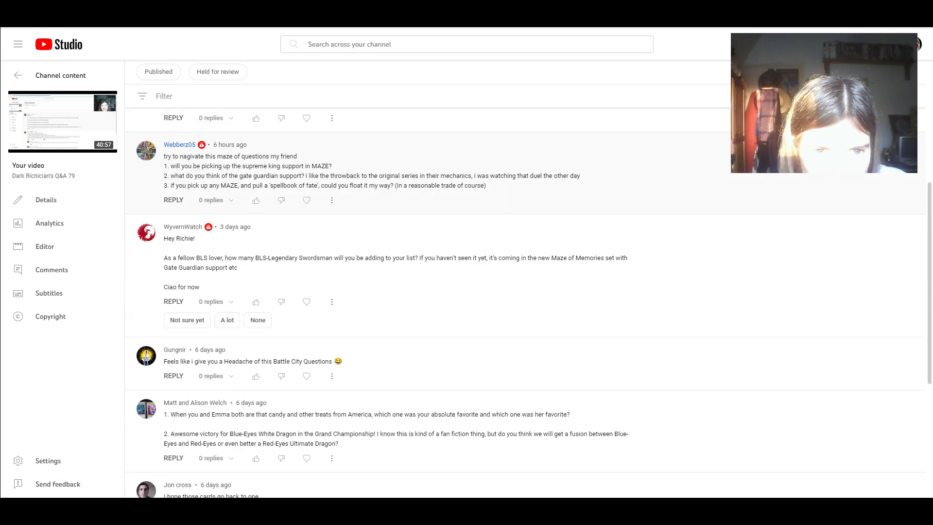
{"action": "scroll", "coordinate": [466, 292], "scroll_direction": "up", "scroll_amount": 5}
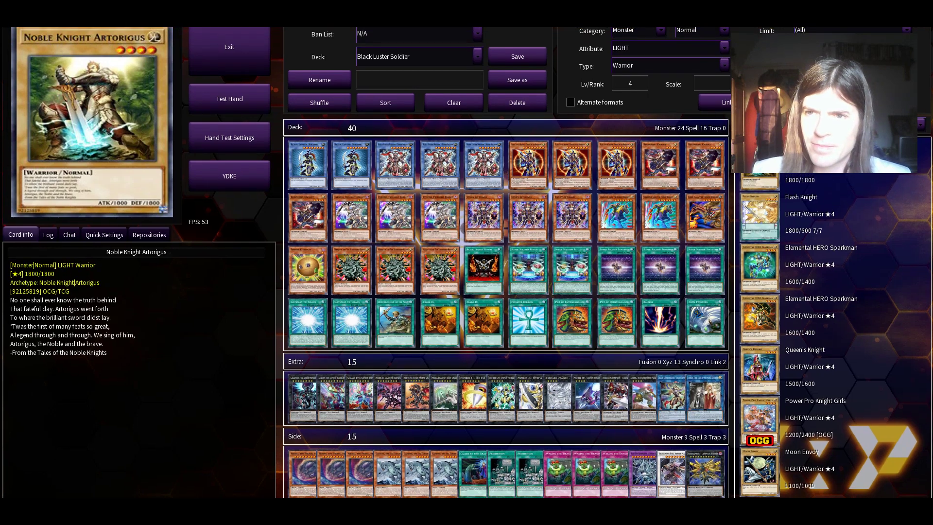
Step: Clear the card filters to find Gate Guardian cards like Gate Guardian of Wind and Water, then return to YouTube Studio
{"action": "left_click", "coordinate": [634, 30]}
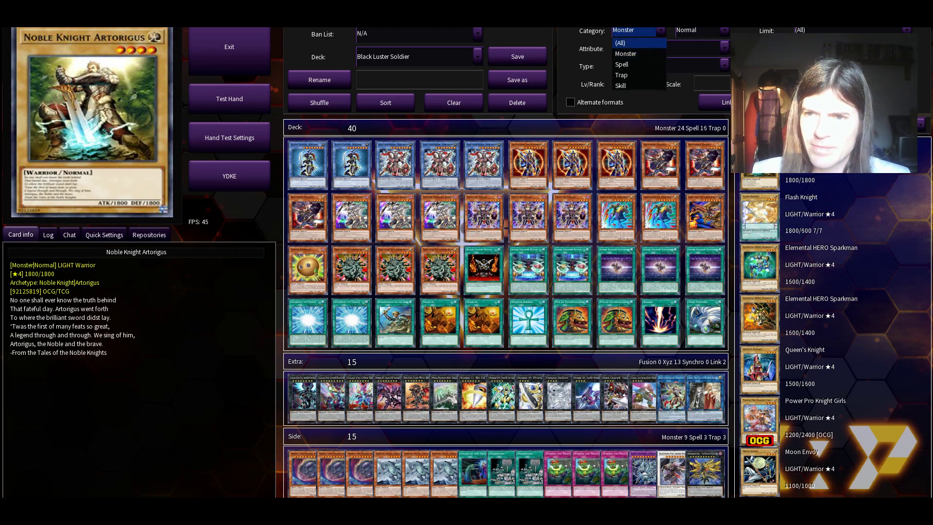
{"action": "type", "text": "water"}
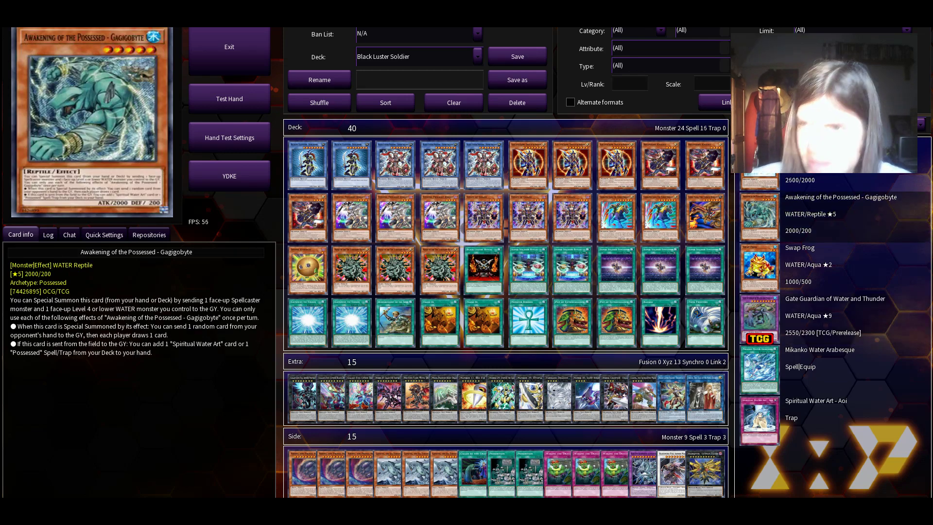
{"action": "type", "text": "g"}
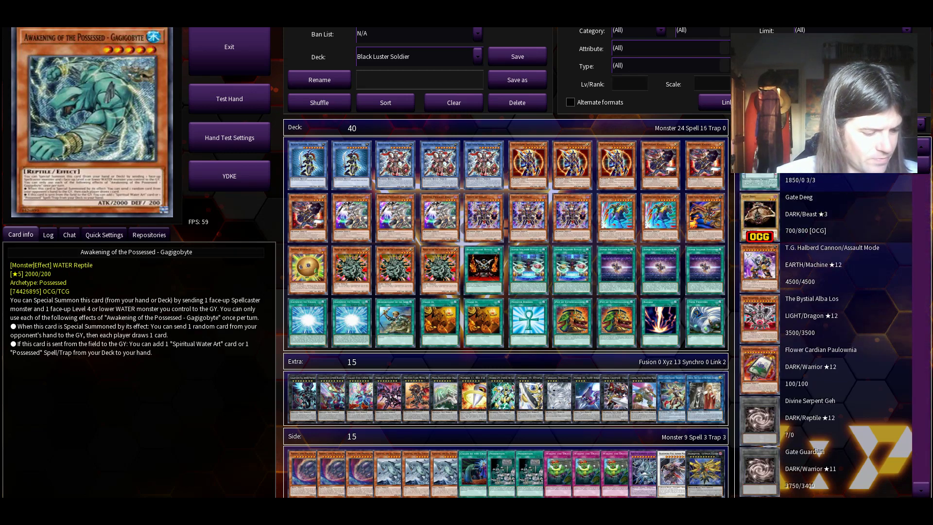
{"action": "scroll", "coordinate": [831, 328], "scroll_direction": "down", "scroll_amount": 5}
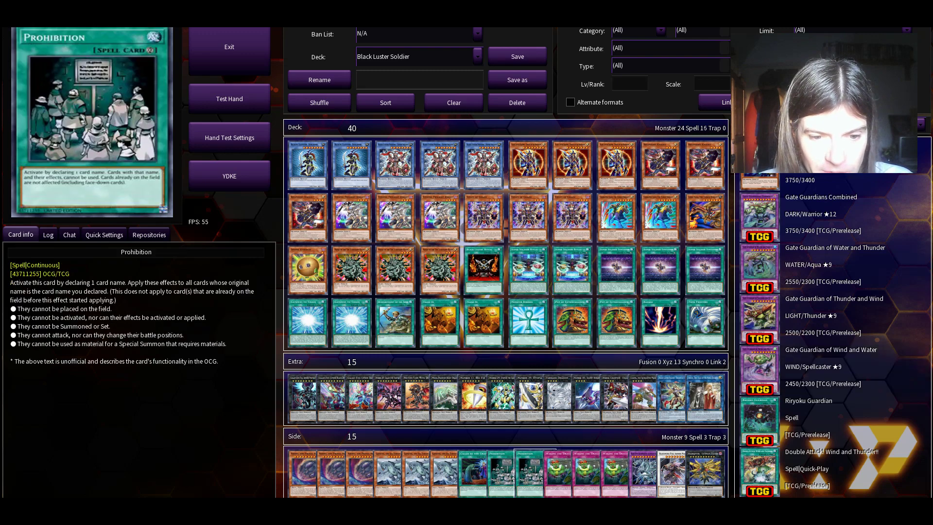
{"action": "key", "text": "alt+Tab"}
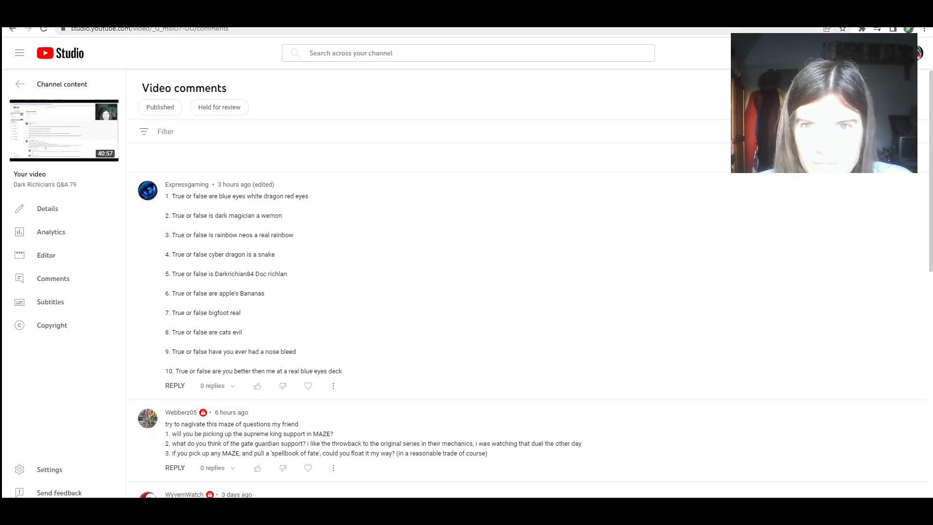
Step: Make the Q&A 79 Video comments page fullscreen with F11
{"action": "key", "text": "F11"}
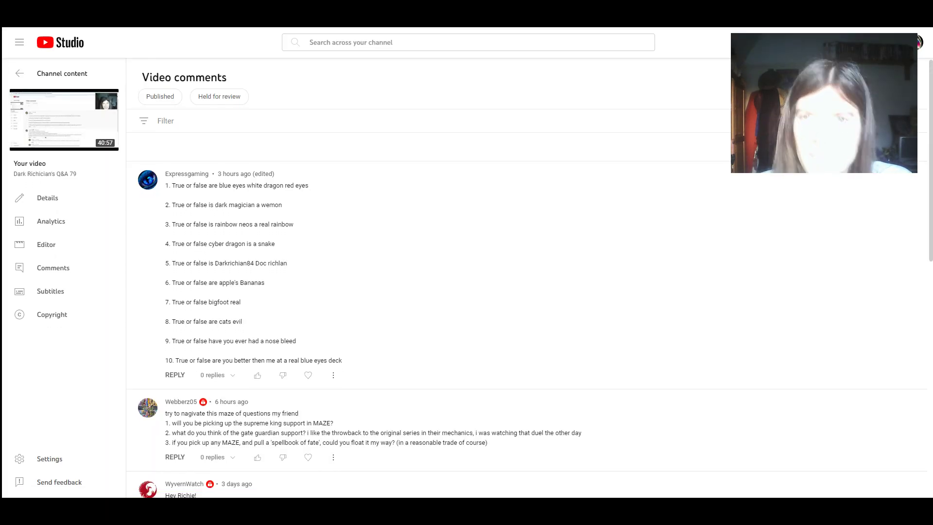